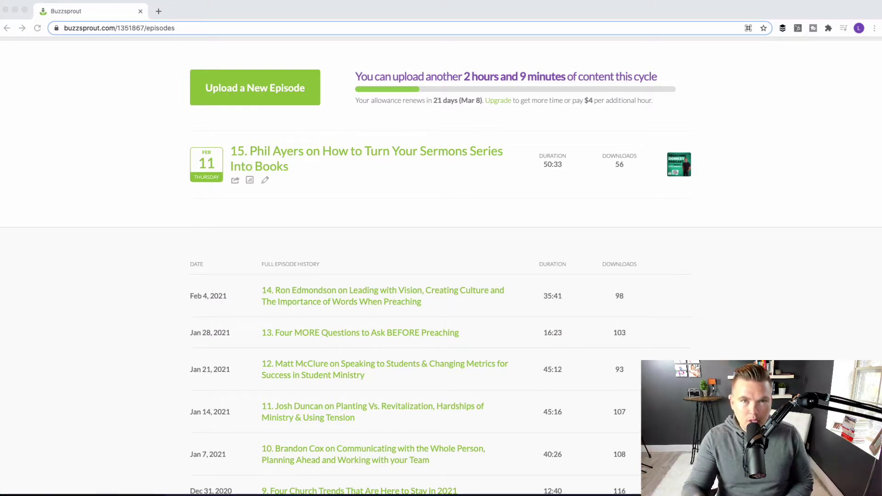
- Look through the podcast's upload allowance and full episode history, including durations and downloads
scroll(388, 258, up, 2)
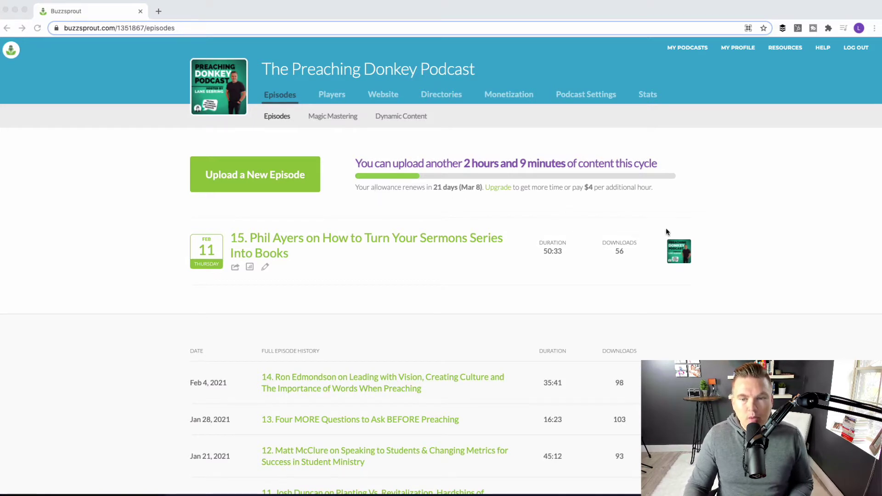
scroll(441, 266, down, 3)
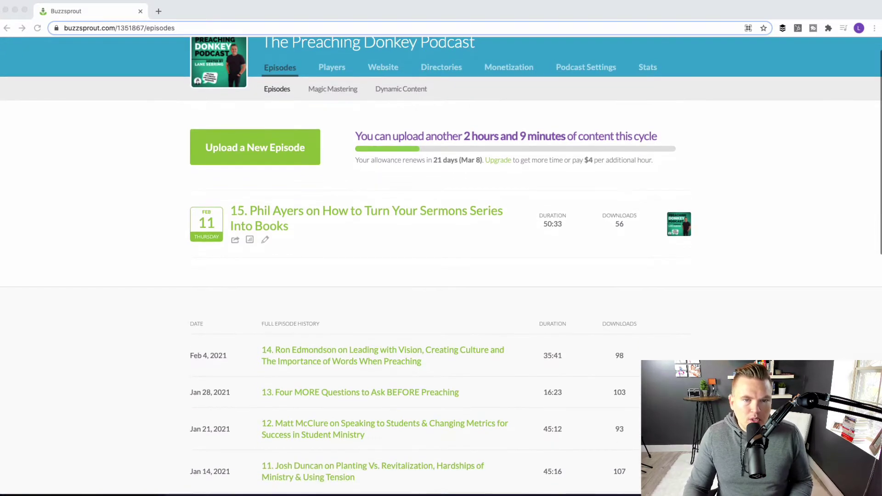
scroll(580, 265, down, 5)
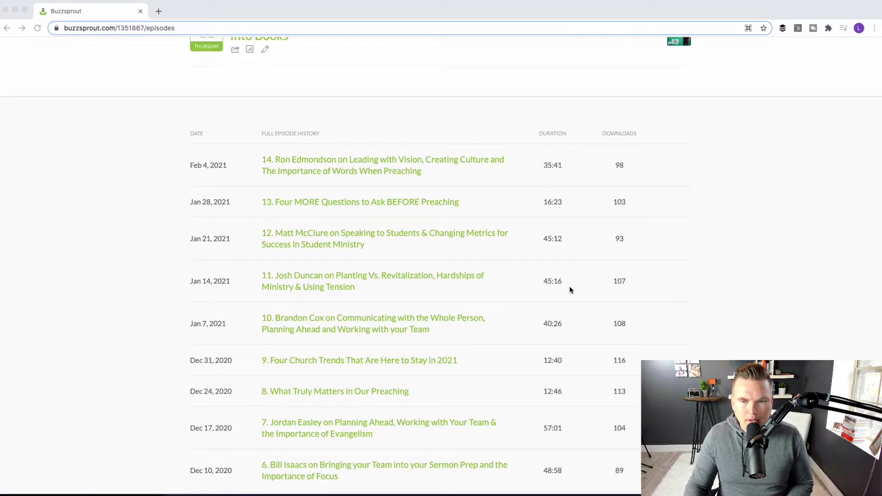
scroll(563, 376, down, 3)
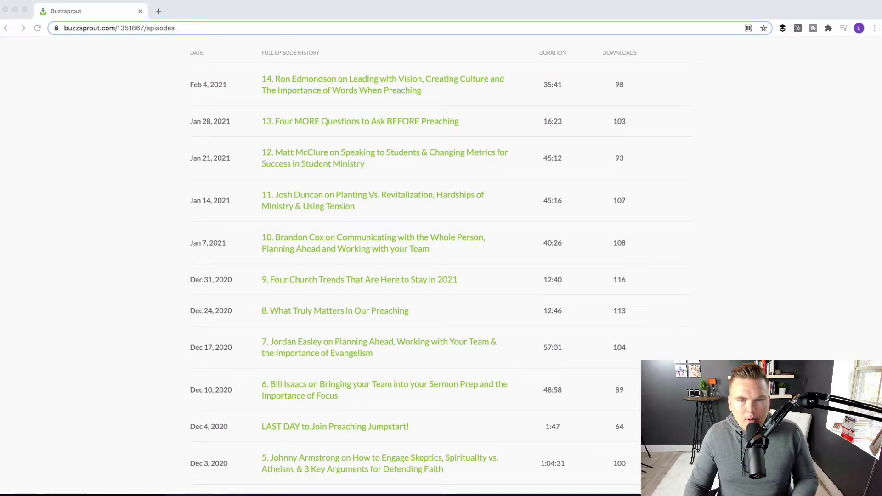
scroll(441, 266, up, 4)
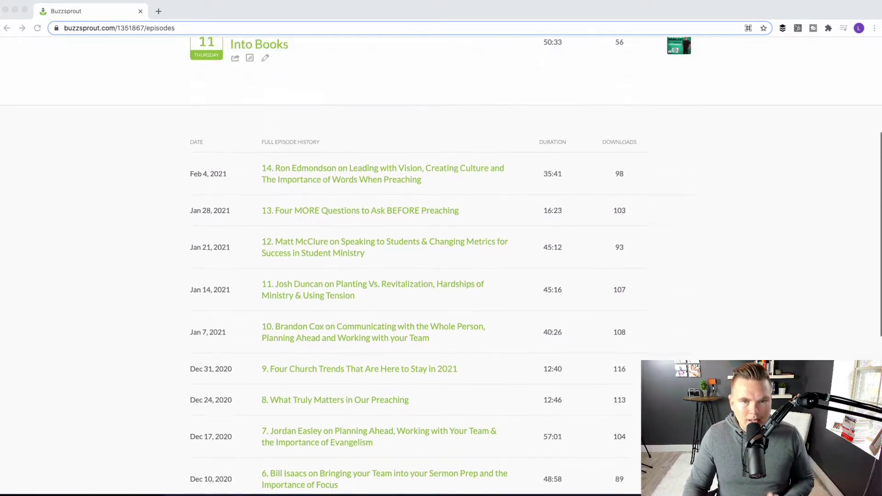
scroll(441, 267, up, 3)
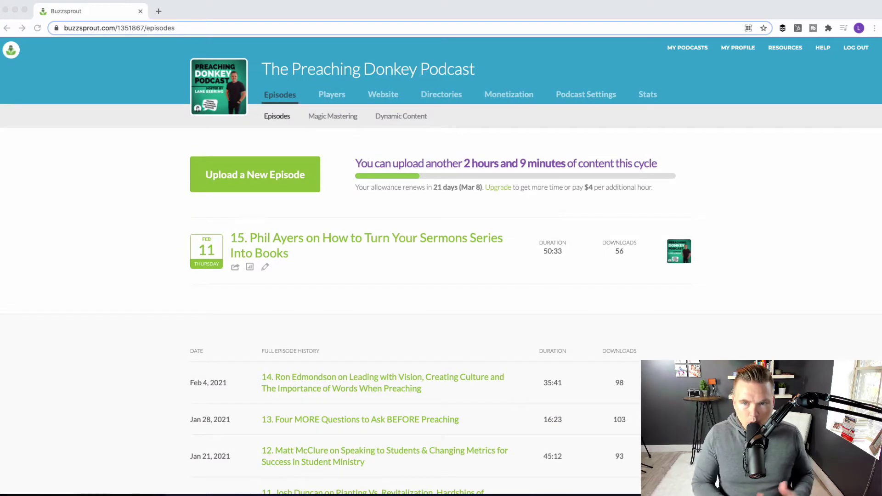
- Start uploading a new episode to view the audio file chooser, and cancel it without selecting a file
click(222, 197)
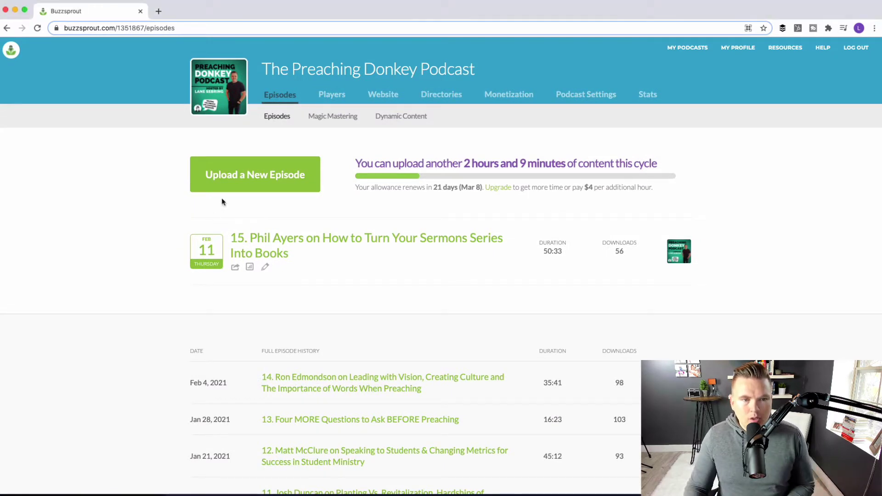
click(281, 174)
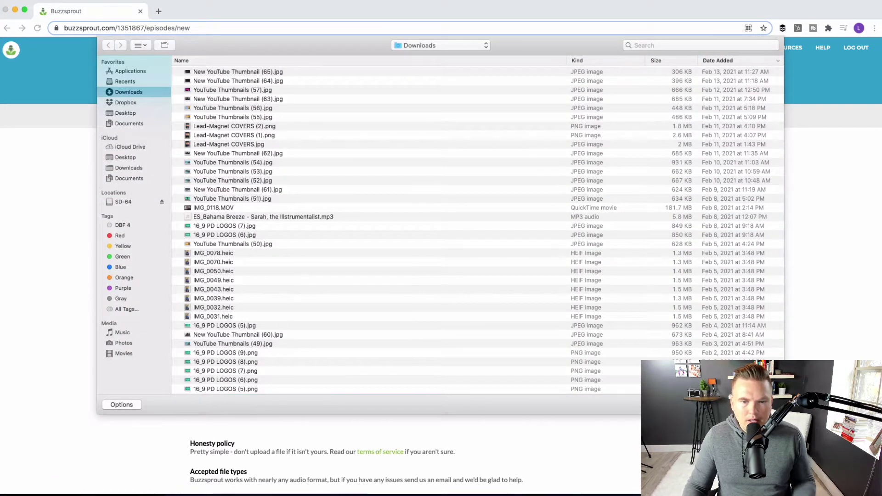
key(Escape)
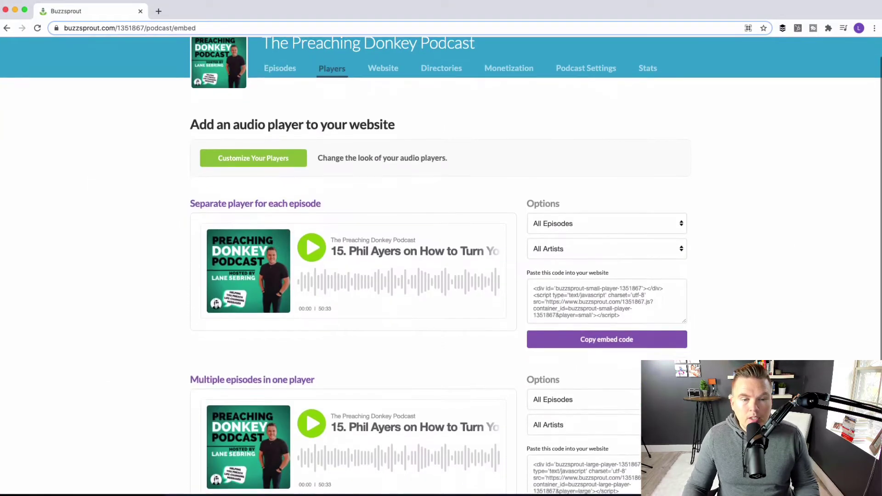
- Review the embeddable website audio players for separate episodes and for multiple episodes in one player, with their embed code options
scroll(441, 266, down, 3)
scroll(441, 266, down, 2)
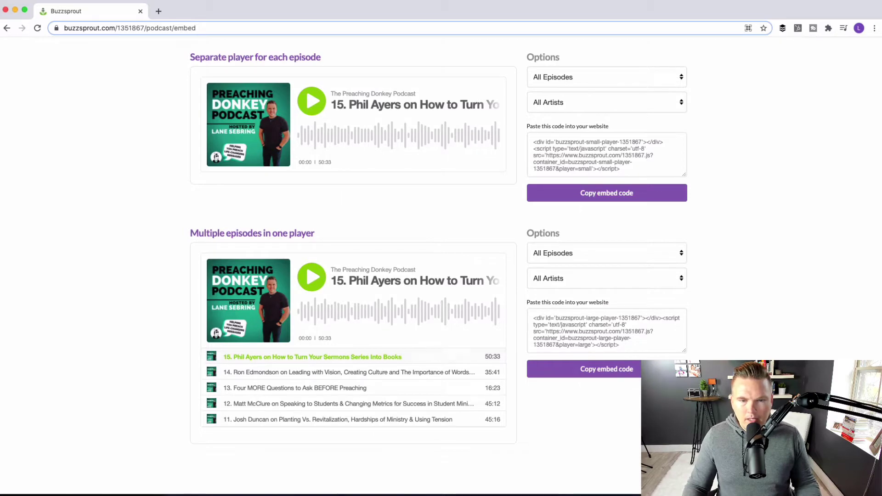
scroll(441, 266, up, 3)
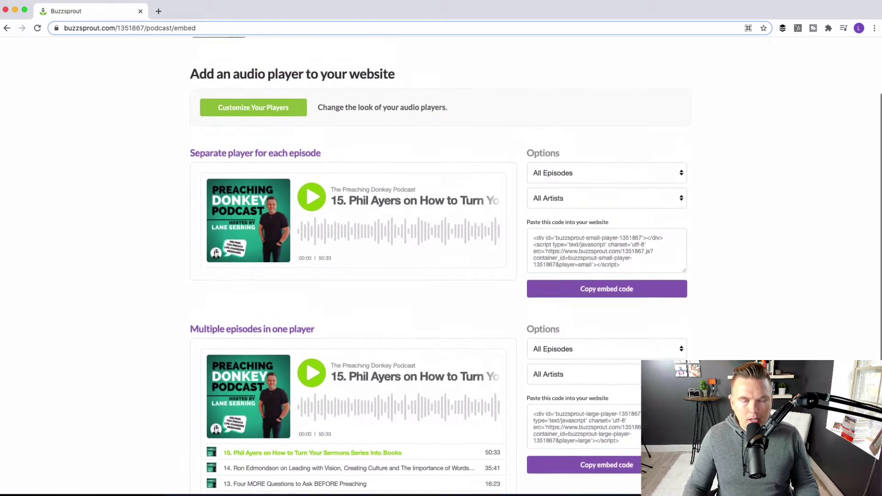
scroll(442, 265, down, 3)
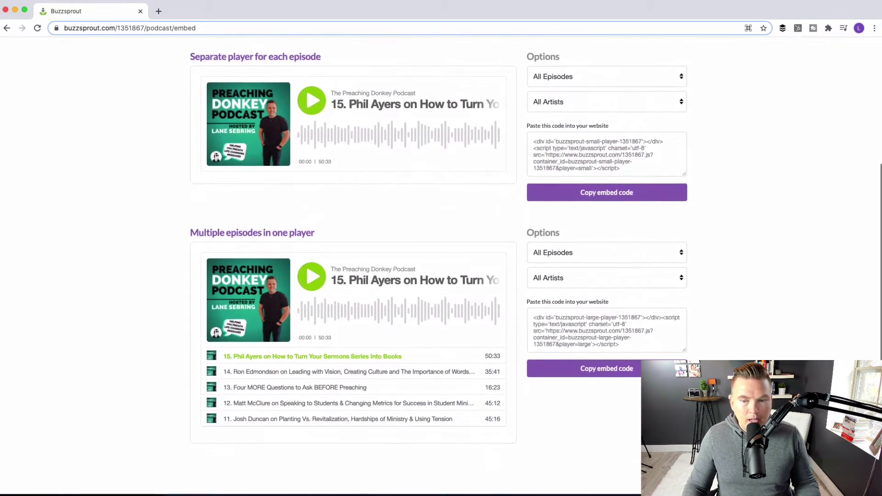
scroll(442, 266, up, 4)
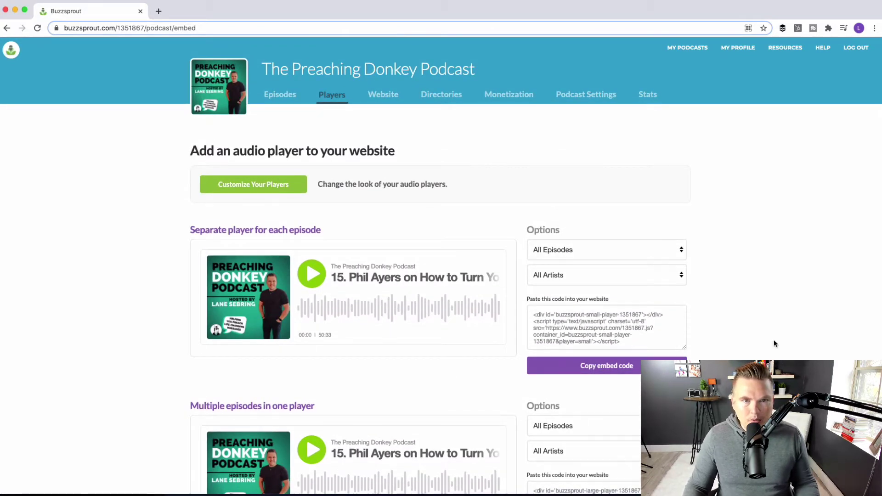
- Open the podcast website's color and background settings and examine the site preview, including its listening links and recent episodes
click(383, 95)
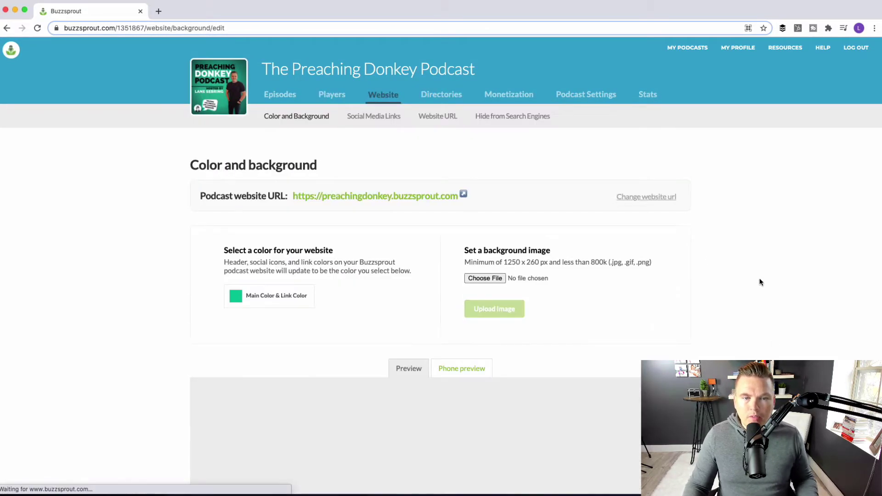
scroll(760, 283, down, 7)
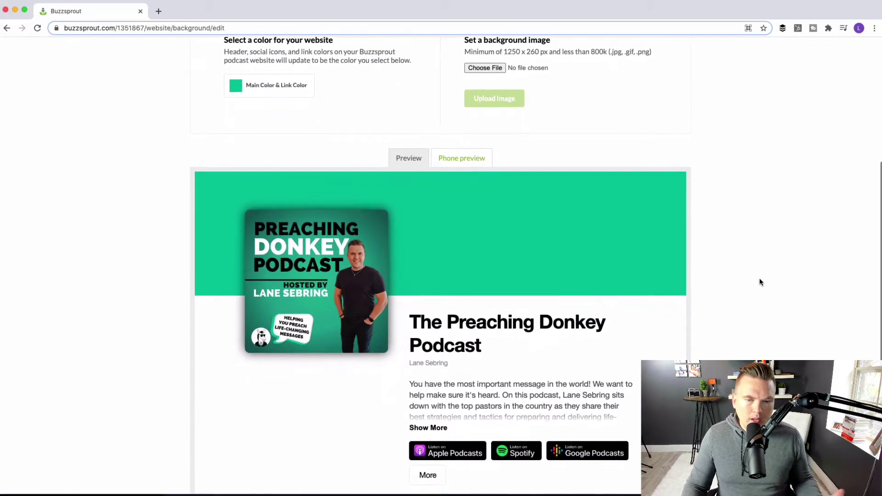
scroll(653, 326, down, 5)
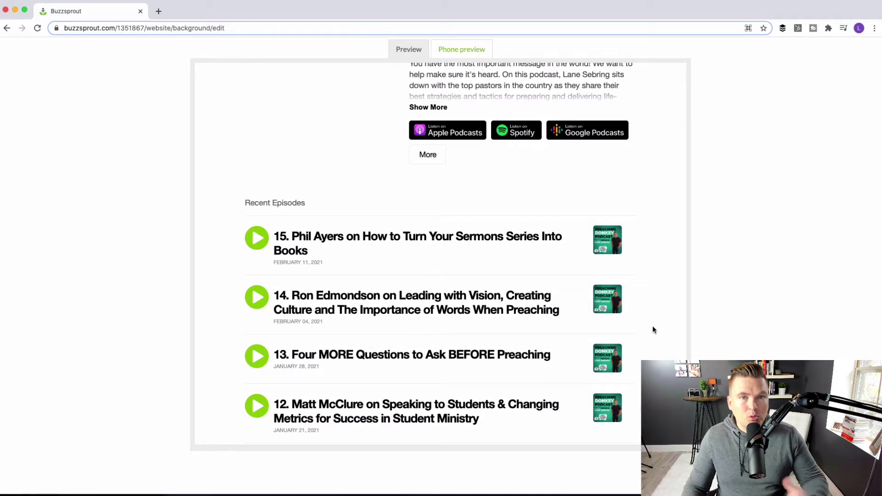
scroll(653, 326, down, 5)
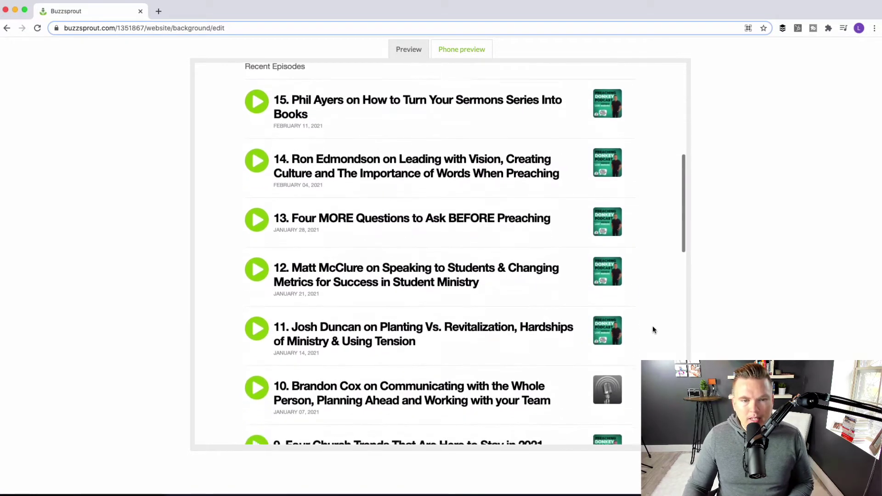
scroll(653, 330, down, 3)
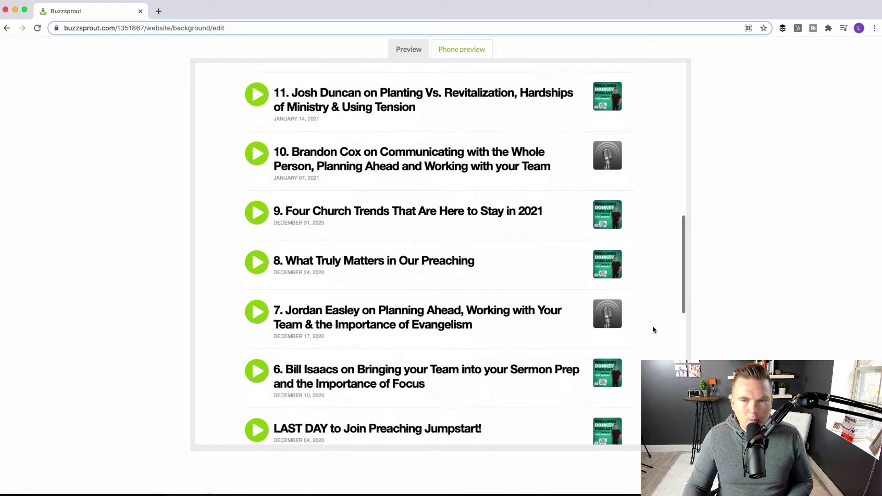
scroll(653, 330, up, 8)
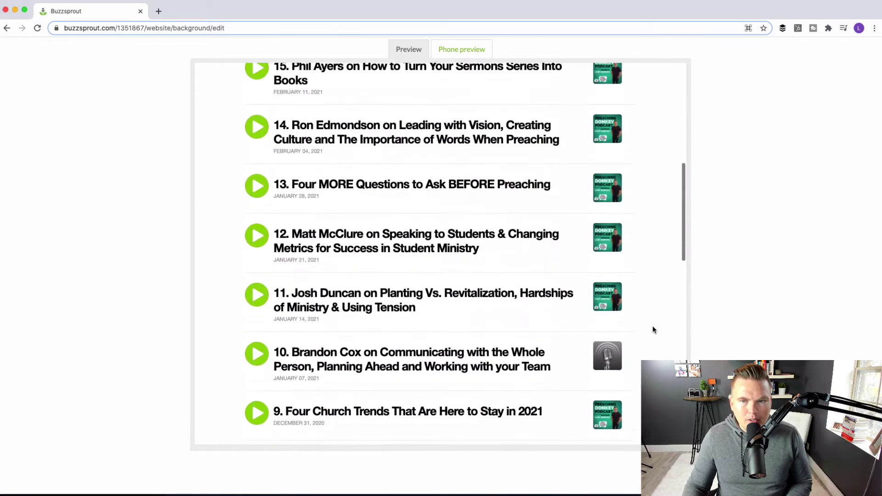
scroll(653, 330, up, 4)
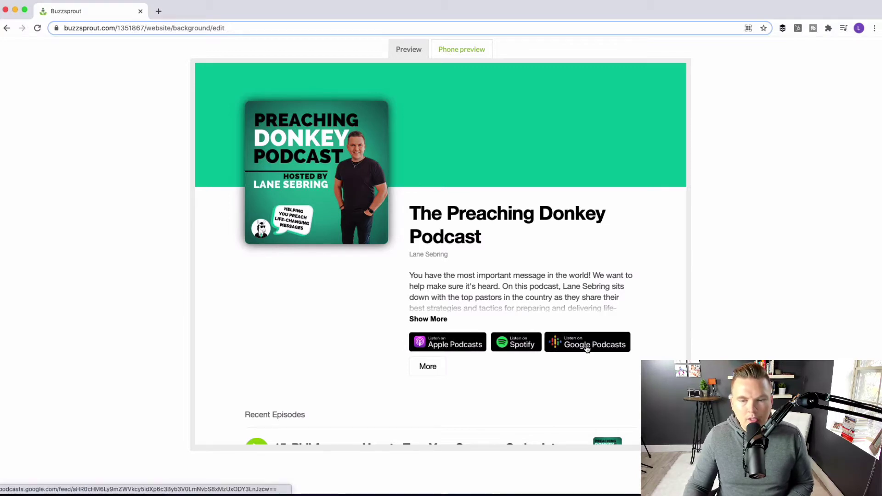
scroll(788, 332, up, 7)
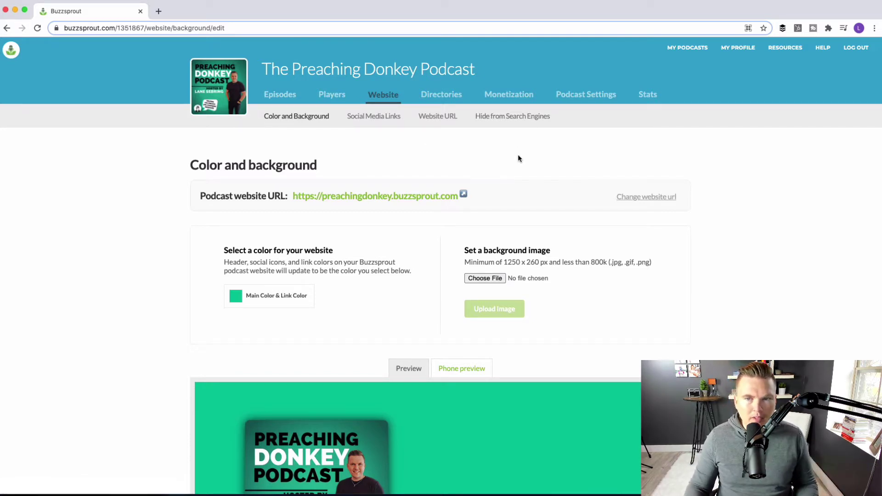
- Open the podcast directories and examine which listening platforms the show is listed on or can be submitted to
click(437, 97)
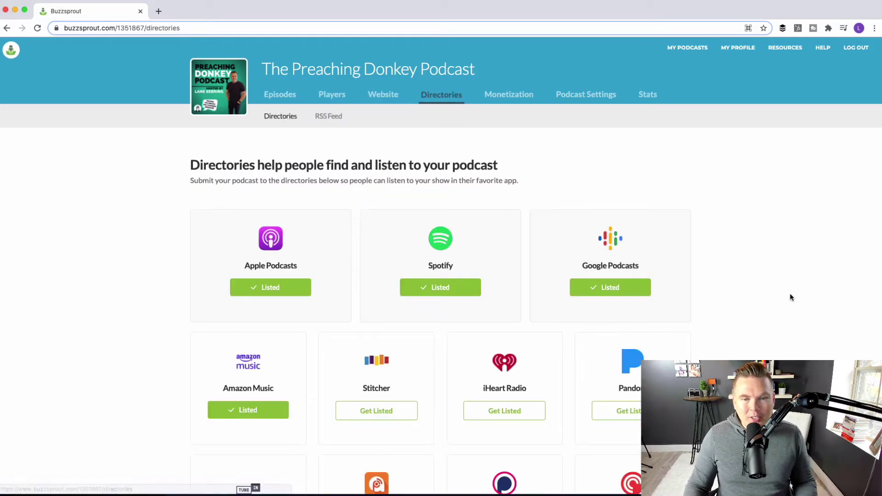
scroll(791, 294, down, 3)
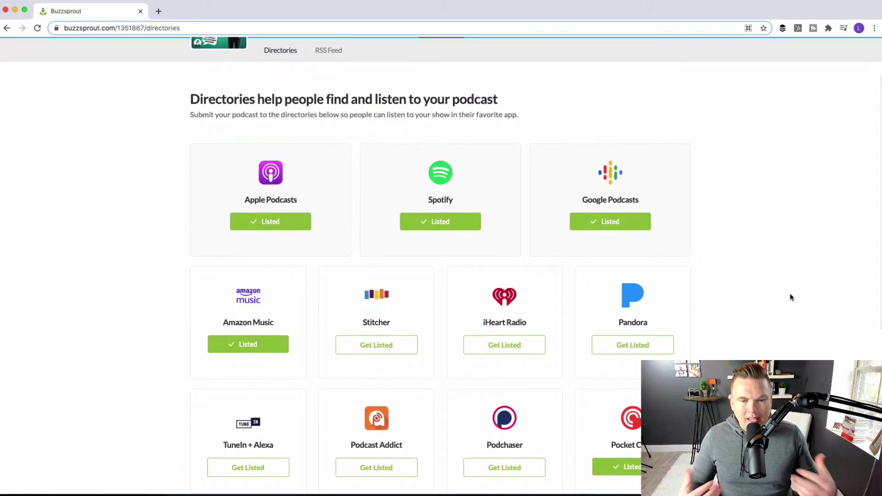
scroll(791, 298, down, 3)
scroll(791, 297, up, 2)
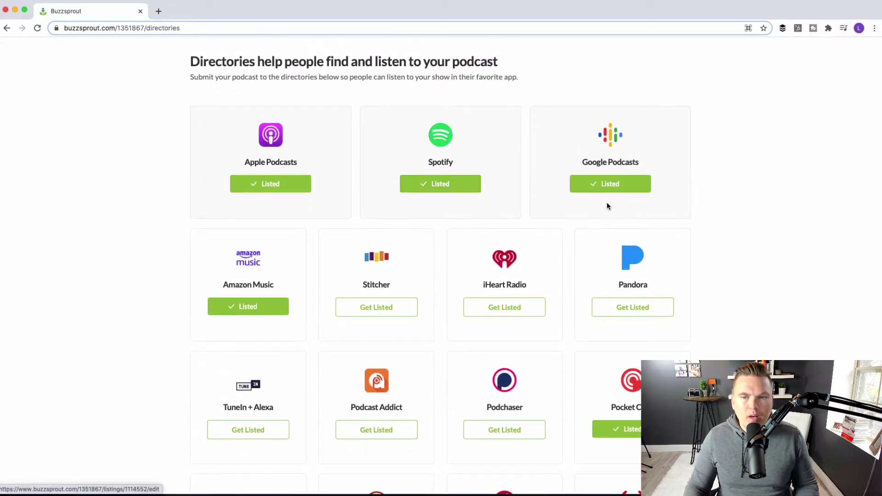
scroll(708, 183, up, 2)
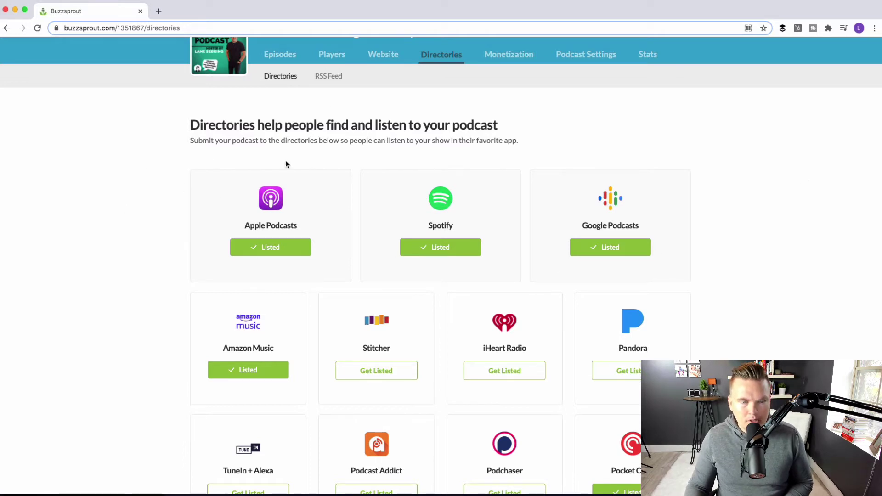
scroll(792, 257, down, 3)
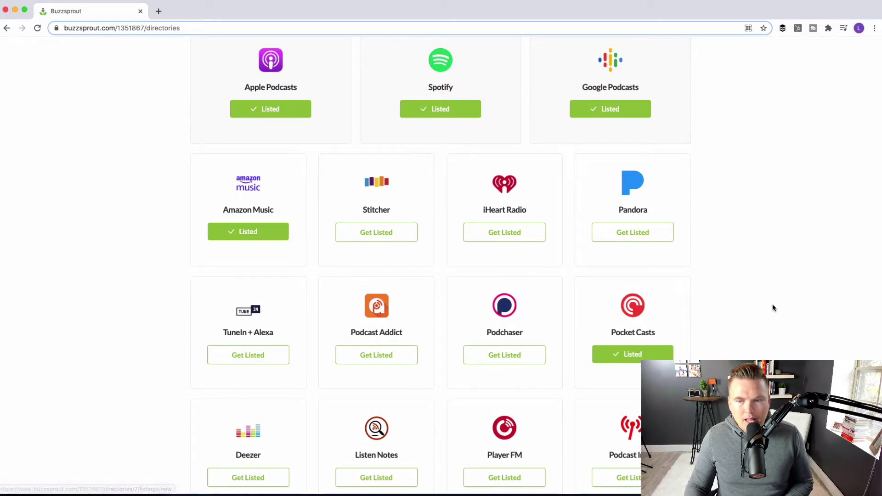
scroll(773, 305, down, 3)
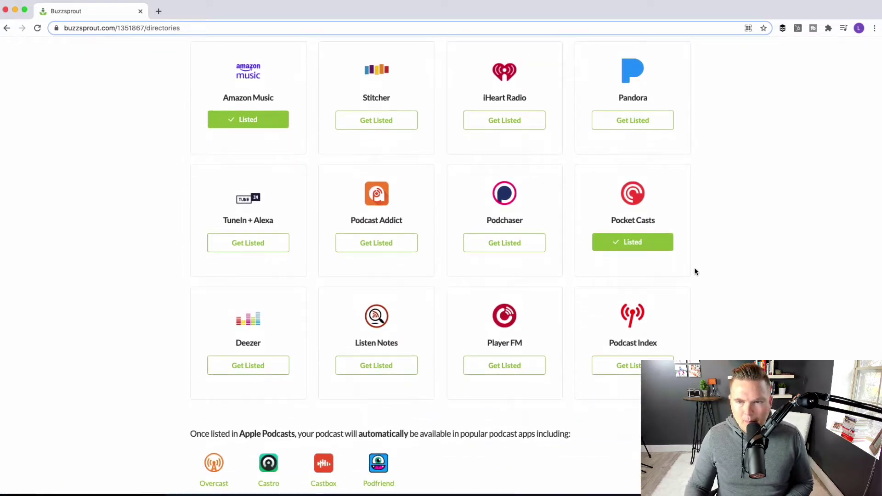
scroll(421, 322, up, 2)
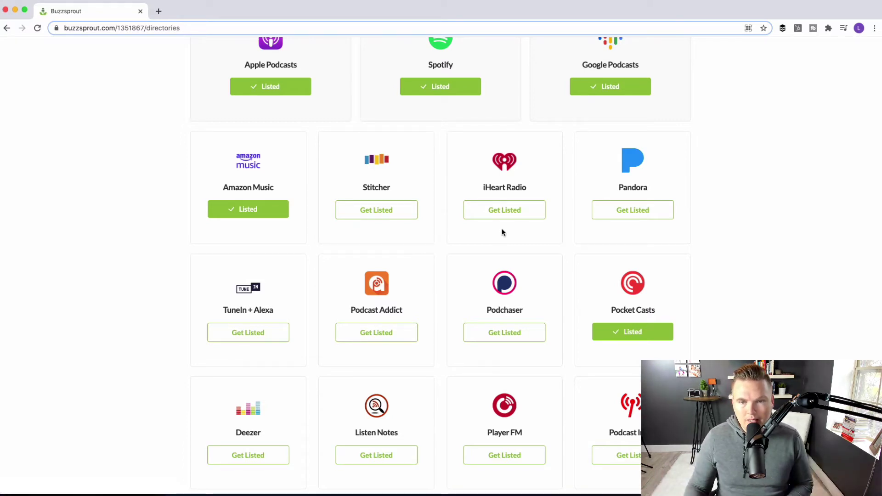
scroll(738, 272, up, 4)
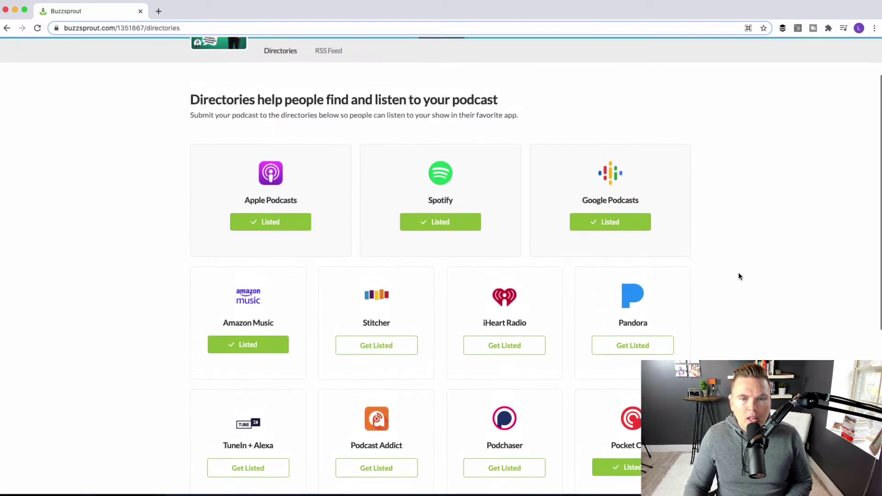
scroll(733, 269, up, 1)
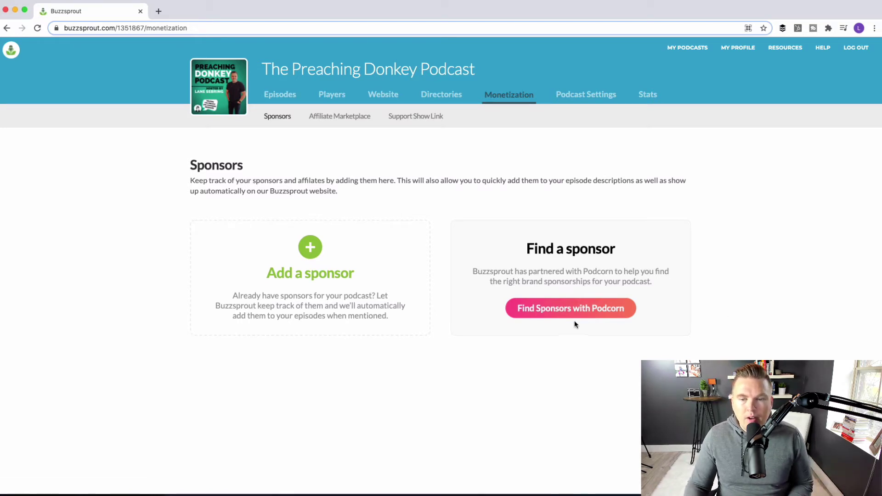
- Open the Podcorn sponsor-finding page from the podcast's sponsor options and review its signup, tracking and payment steps
click(570, 308)
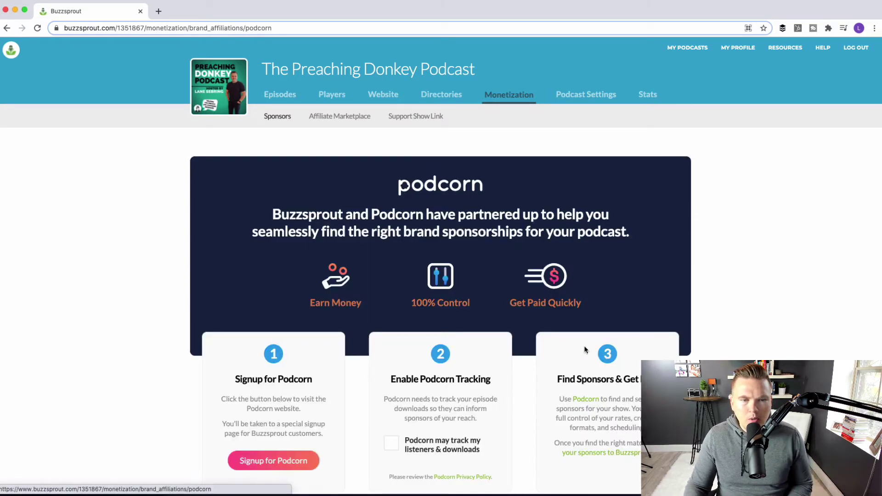
scroll(834, 329, down, 2)
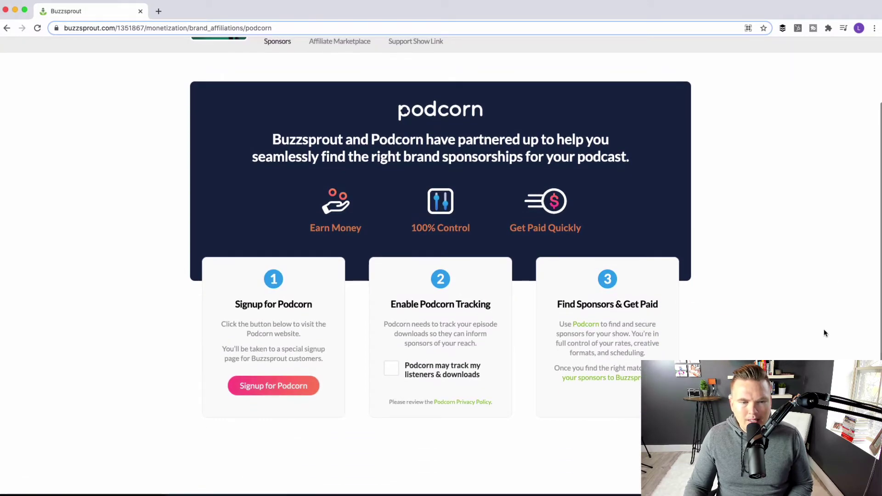
scroll(823, 329, up, 2)
scroll(142, 86, up, 1)
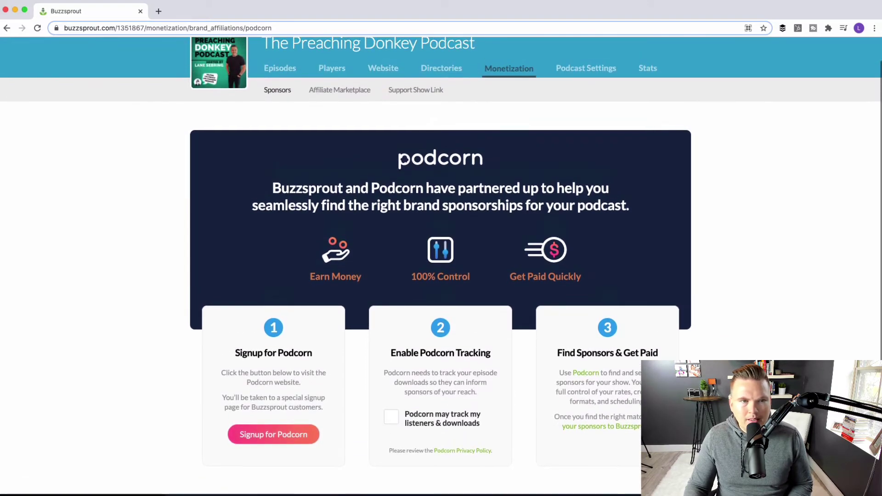
scroll(124, 156, up, 1)
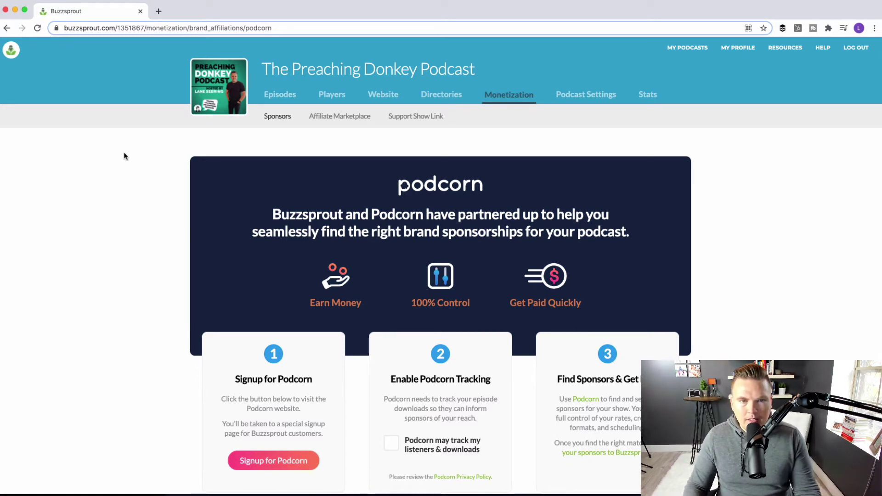
scroll(124, 153, down, 3)
scroll(124, 153, up, 3)
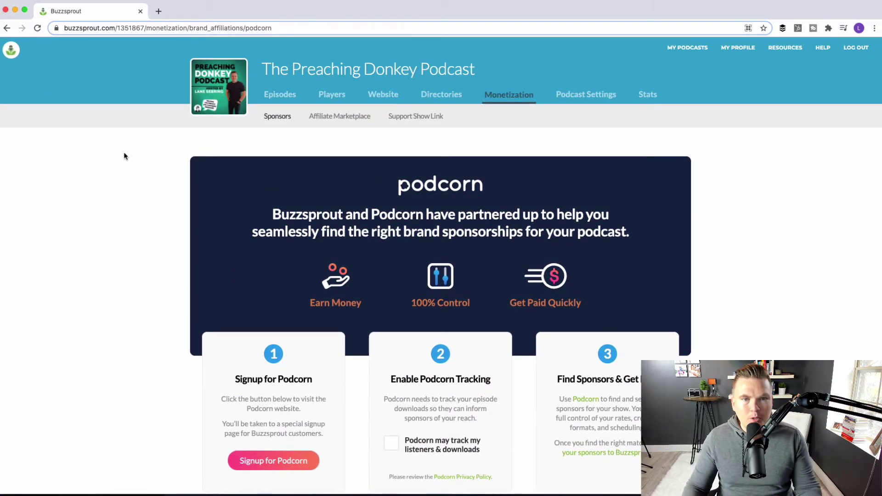
- Review the affiliate marketplace's partner programs and commission offers, and open the page for adding a support show link
click(329, 118)
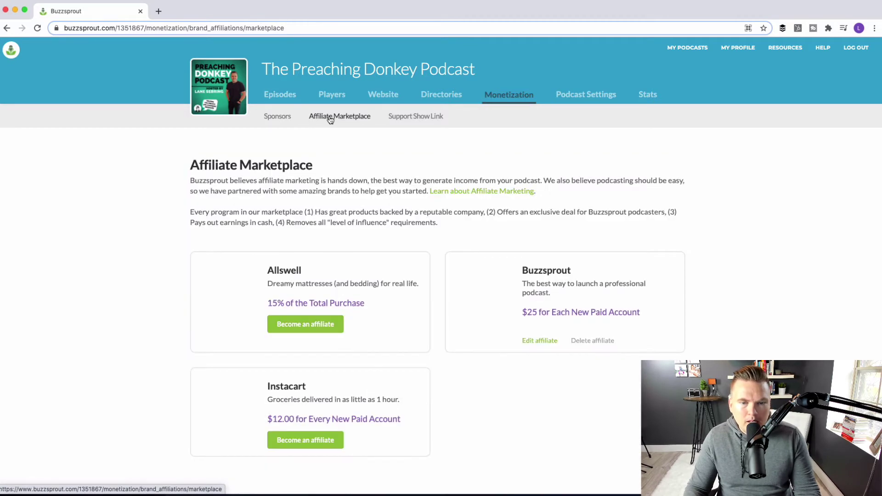
scroll(634, 350, down, 2)
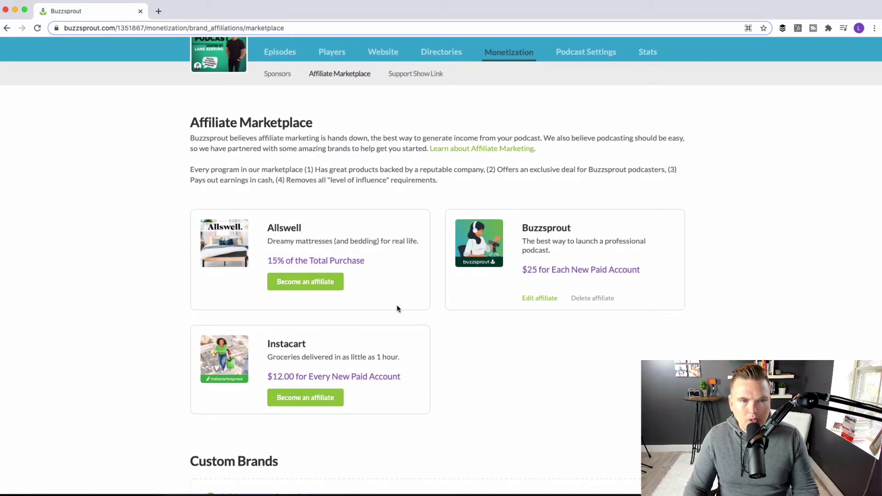
scroll(620, 338, up, 2)
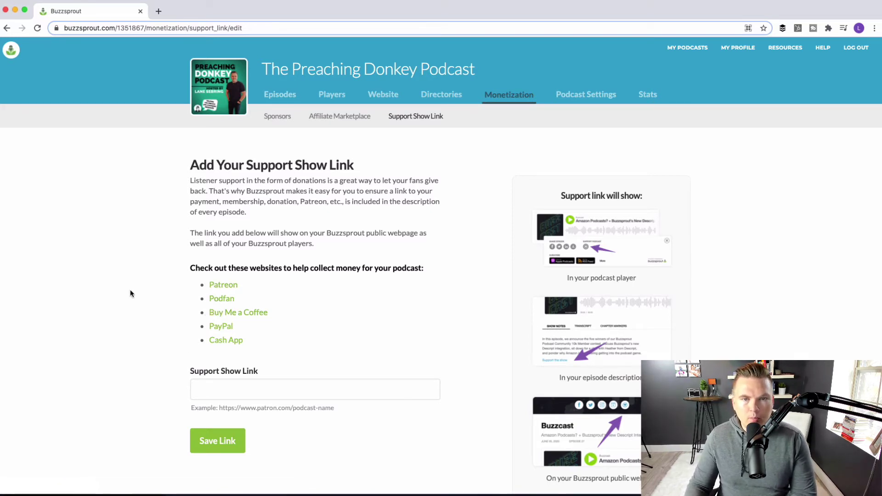
- Open the podcast settings and review the podcast info fields, including title, description, artwork, categories, language and time zone
click(566, 96)
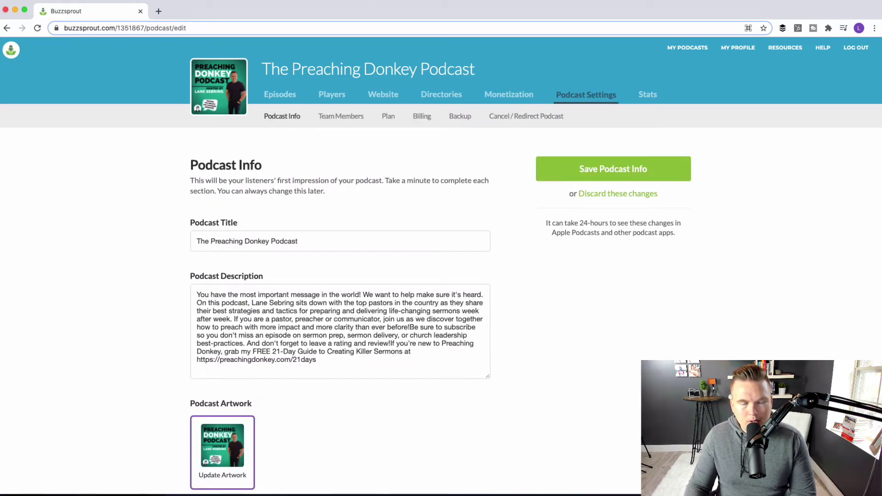
scroll(655, 269, down, 3)
scroll(340, 267, down, 8)
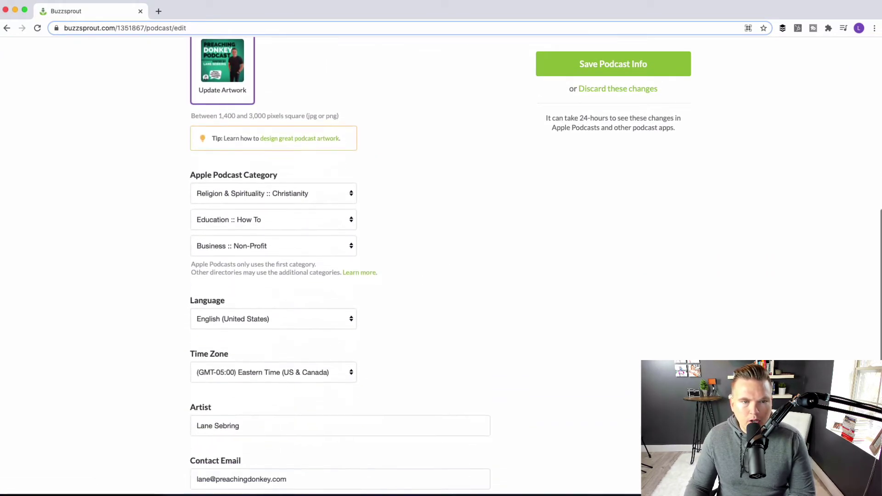
scroll(441, 266, up, 15)
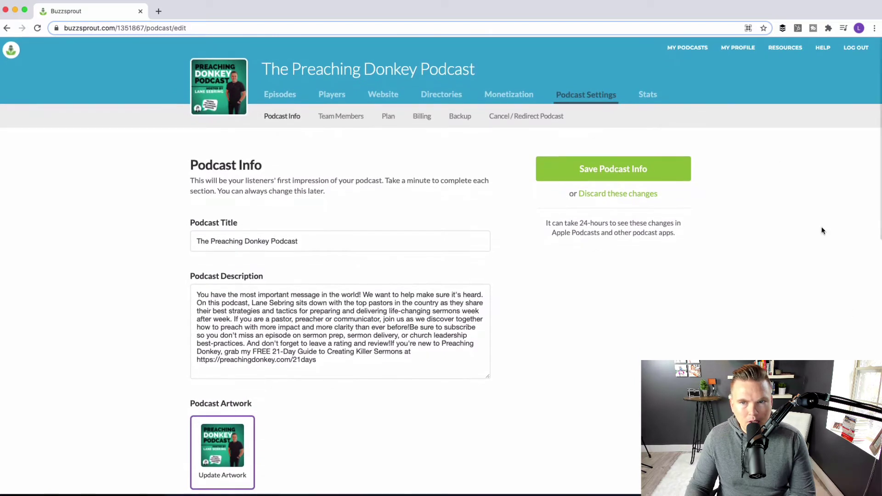
- Open the podcast's statistics and compare the download charts for all time, the last 30 days and the last 7 days
click(643, 96)
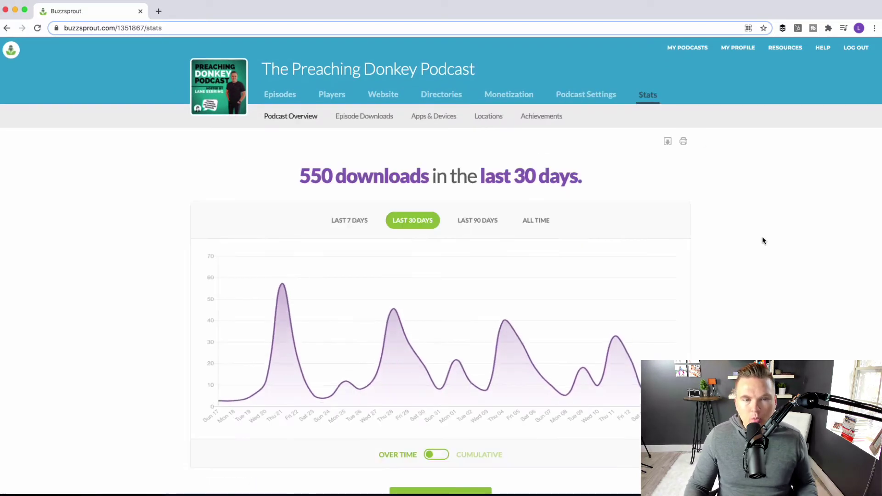
click(537, 221)
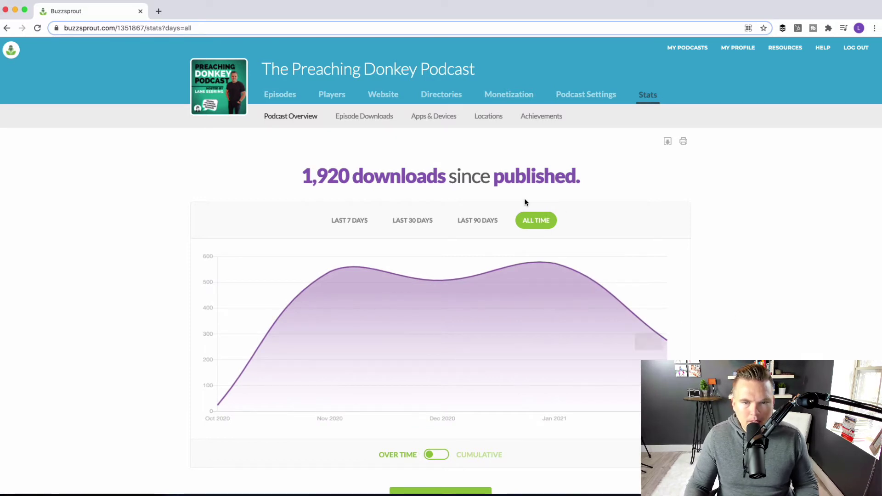
click(407, 222)
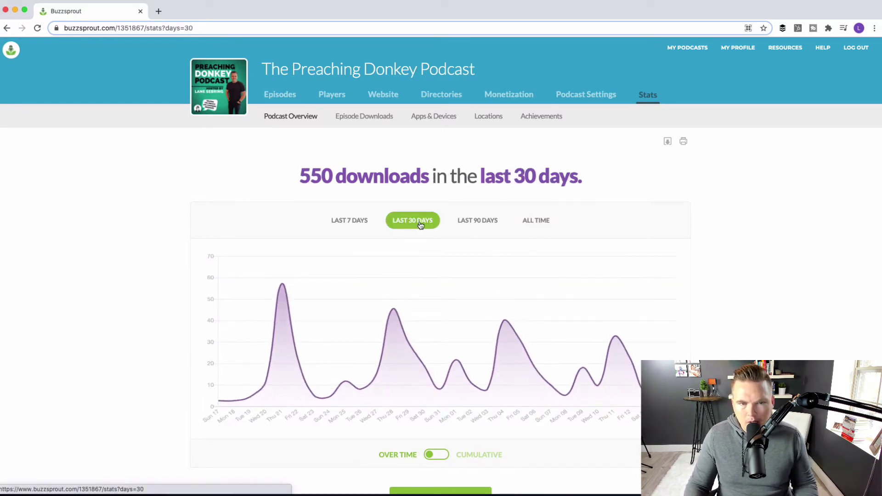
click(345, 221)
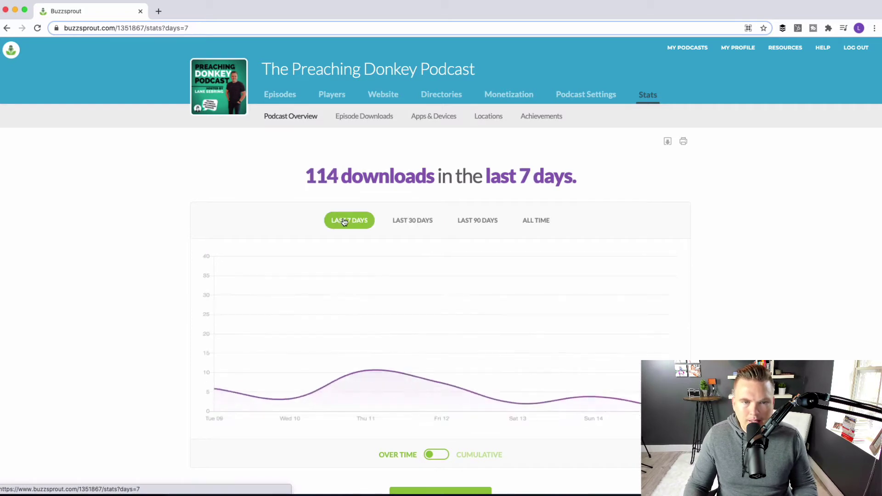
- Show the all-time download statistics and examine the top episodes, top apps and Podcast Predictor forecast
click(523, 223)
scroll(762, 289, down, 8)
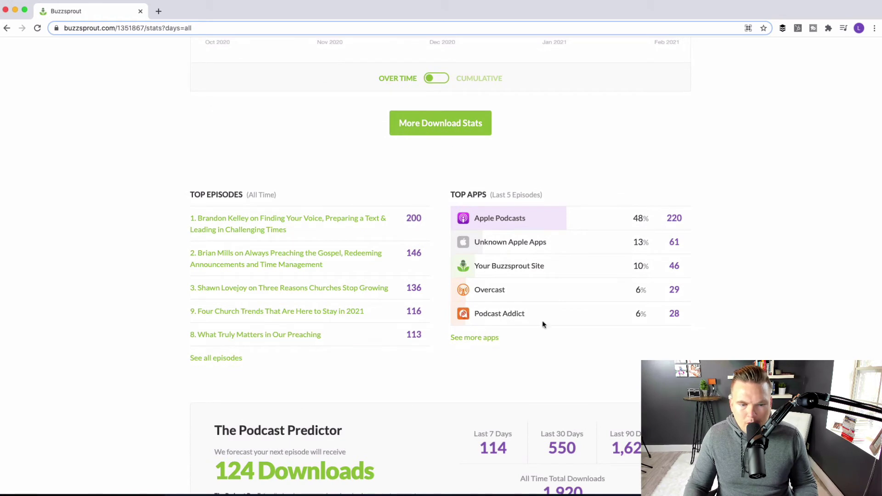
scroll(790, 271, down, 1)
scroll(805, 277, down, 3)
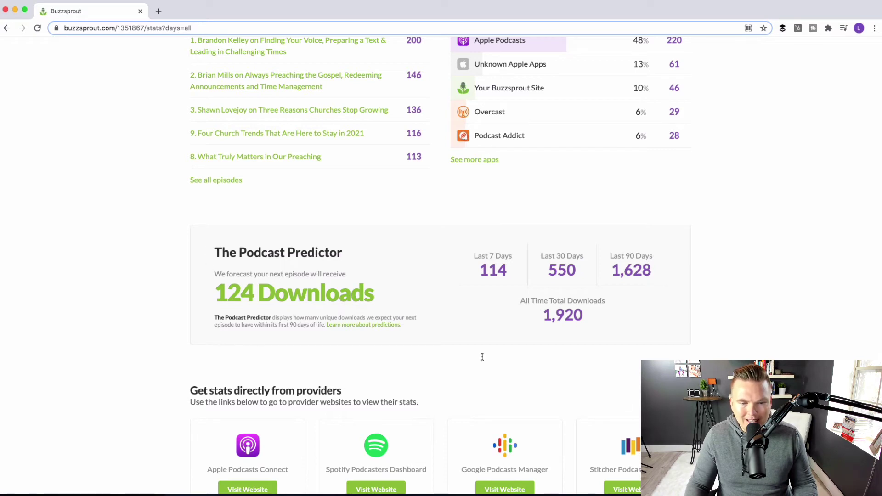
scroll(741, 266, up, 3)
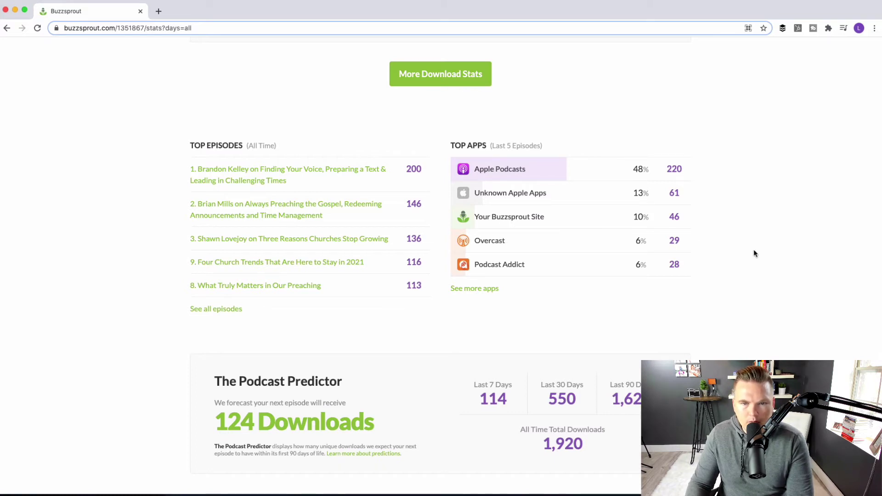
scroll(754, 253, up, 5)
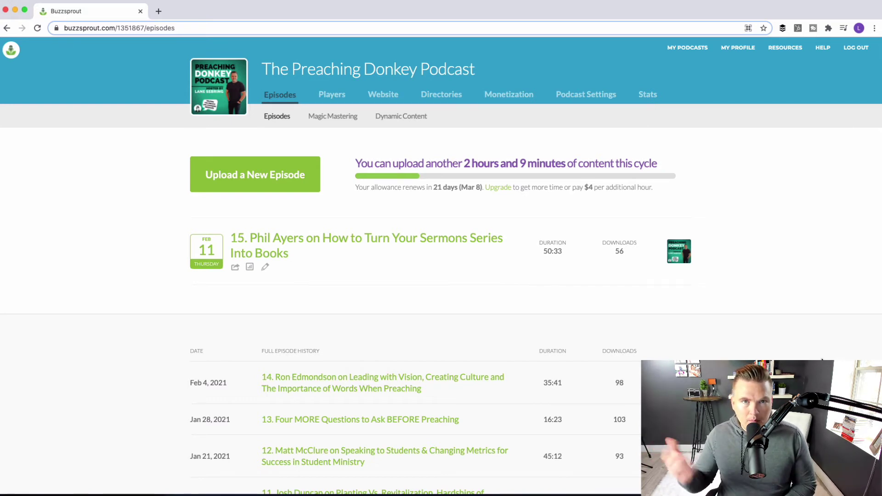
- Return to the podcast's episode list and look through the full episode history with durations and downloads
scroll(823, 360, down, 5)
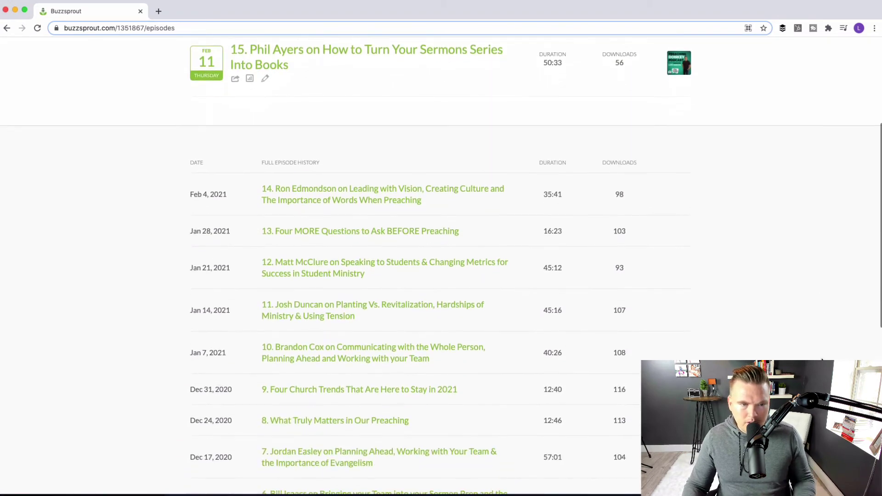
scroll(822, 360, up, 5)
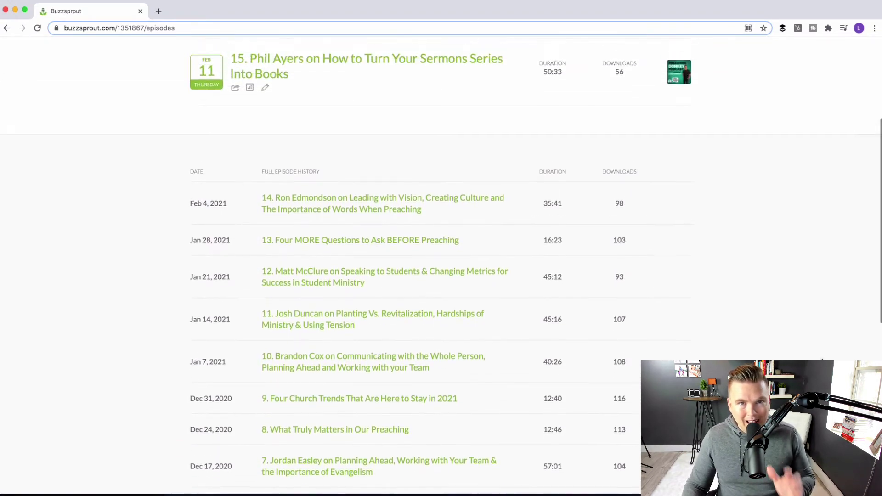